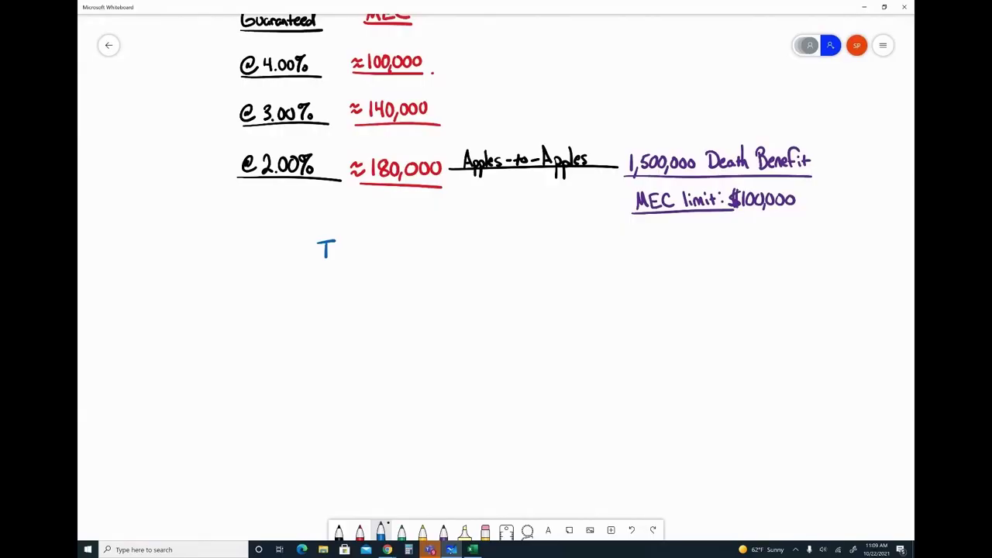
- Handwrite an underlined "IRR" heading in blue beneath the 2.00% row
{"action": "mouse_move", "coordinate": [319, 259]}
{"action": "left_mouse_down"}
{"action": "mouse_move", "coordinate": [339, 259]}
{"action": "mouse_move", "coordinate": [341, 250]}
{"action": "mouse_move", "coordinate": [356, 260]}
{"action": "mouse_move", "coordinate": [368, 241]}
{"action": "mouse_move", "coordinate": [381, 269]}
{"action": "left_mouse_up"}
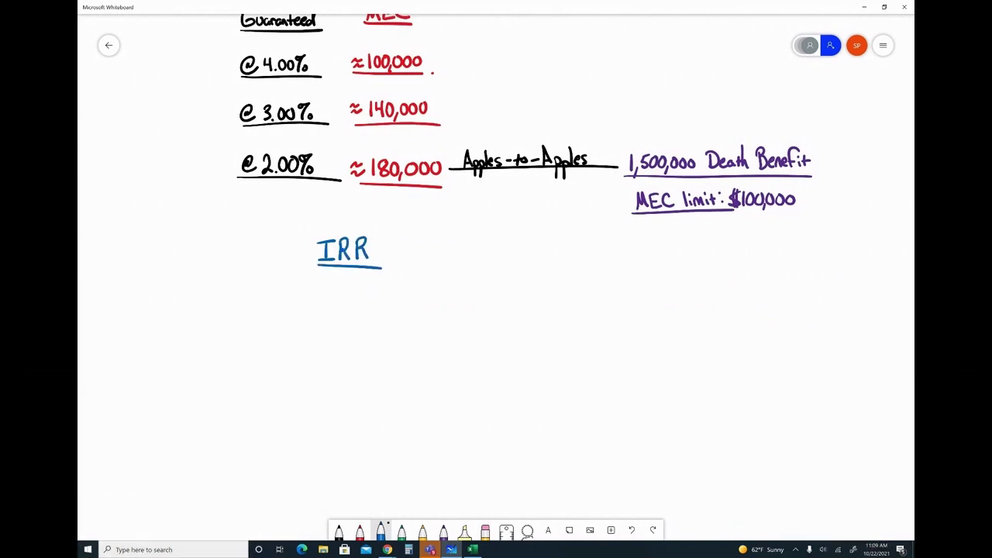
{"action": "left_click_drag", "start_coordinate": [465, 349], "coordinate": [461, 179]}
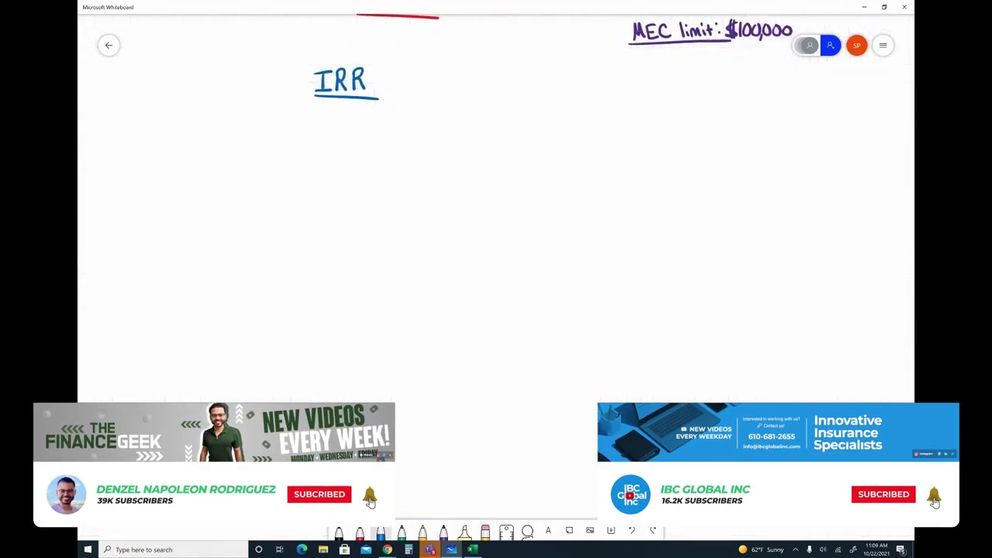
{"action": "scroll", "coordinate": [496, 233], "scroll_direction": "up", "scroll_amount": 10}
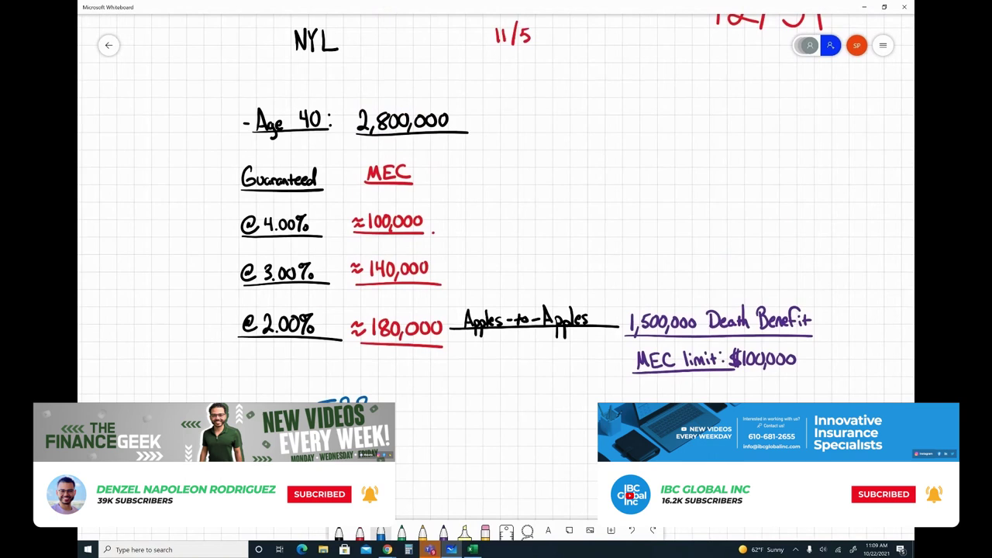
{"action": "scroll", "coordinate": [496, 233], "scroll_direction": "down", "scroll_amount": 12}
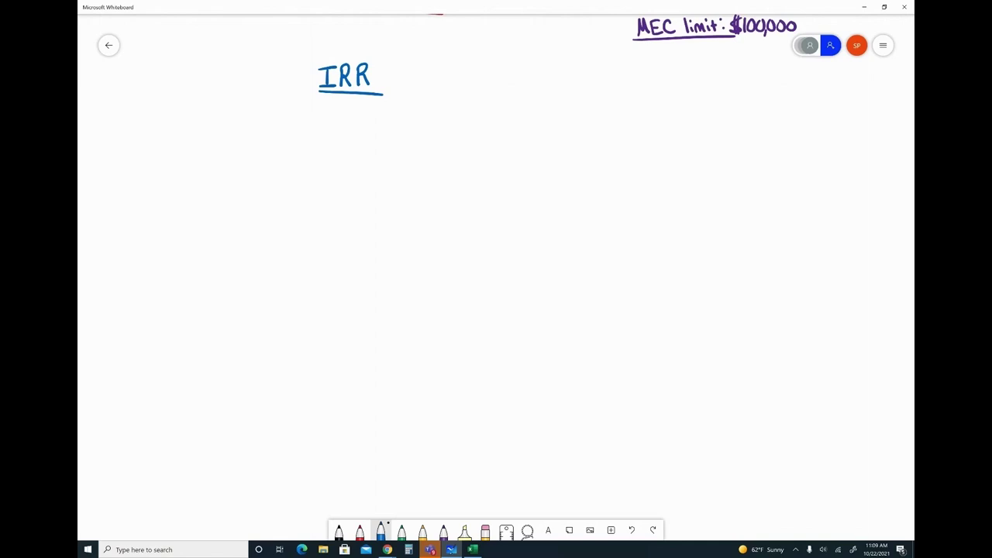
- Handwrite the underlined blue subheading "Policy Design" below IRR
{"action": "mouse_move", "coordinate": [326, 128]}
{"action": "left_mouse_down"}
{"action": "mouse_move", "coordinate": [328, 145]}
{"action": "mouse_move", "coordinate": [327, 132]}
{"action": "mouse_move", "coordinate": [346, 143]}
{"action": "left_mouse_up"}
{"action": "mouse_move", "coordinate": [349, 135]}
{"action": "left_mouse_down"}
{"action": "mouse_move", "coordinate": [353, 148]}
{"action": "mouse_move", "coordinate": [386, 141]}
{"action": "left_mouse_up"}
{"action": "left_click_drag", "start_coordinate": [396, 128], "coordinate": [394, 140]}
{"action": "mouse_move", "coordinate": [400, 132]}
{"action": "left_mouse_down"}
{"action": "mouse_move", "coordinate": [402, 148]}
{"action": "mouse_move", "coordinate": [415, 141]}
{"action": "left_mouse_up"}
{"action": "left_click_drag", "start_coordinate": [321, 147], "coordinate": [416, 144]}
- Handwrite "Premium" in red beneath Policy Design
{"action": "left_click", "coordinate": [359, 530]}
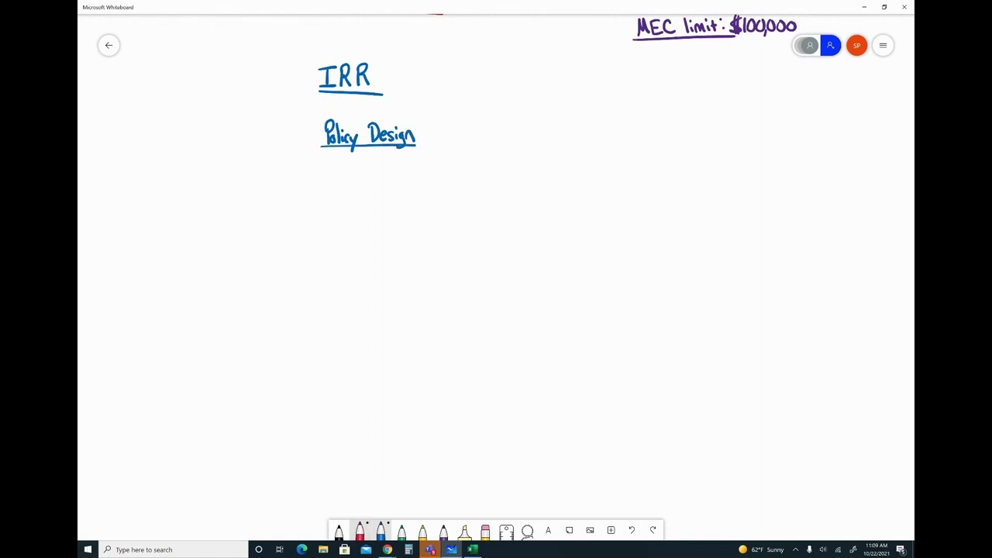
{"action": "mouse_move", "coordinate": [329, 162]}
{"action": "left_mouse_down"}
{"action": "mouse_move", "coordinate": [328, 178]}
{"action": "mouse_move", "coordinate": [330, 168]}
{"action": "left_mouse_up"}
{"action": "mouse_move", "coordinate": [332, 177]}
{"action": "left_mouse_down"}
{"action": "mouse_move", "coordinate": [341, 168]}
{"action": "mouse_move", "coordinate": [346, 177]}
{"action": "mouse_move", "coordinate": [380, 175]}
{"action": "left_mouse_up"}
- Handwrite "PUA Rider" in green below Premium and underline it
{"action": "left_click", "coordinate": [401, 530]}
{"action": "mouse_move", "coordinate": [331, 197]}
{"action": "left_mouse_down"}
{"action": "mouse_move", "coordinate": [332, 211]}
{"action": "mouse_move", "coordinate": [350, 196]}
{"action": "mouse_move", "coordinate": [371, 210]}
{"action": "left_mouse_up"}
{"action": "left_click_drag", "start_coordinate": [369, 194], "coordinate": [393, 209]}
{"action": "left_click", "coordinate": [383, 201]}
{"action": "left_click_drag", "start_coordinate": [394, 204], "coordinate": [411, 195]}
{"action": "left_click", "coordinate": [416, 199]}
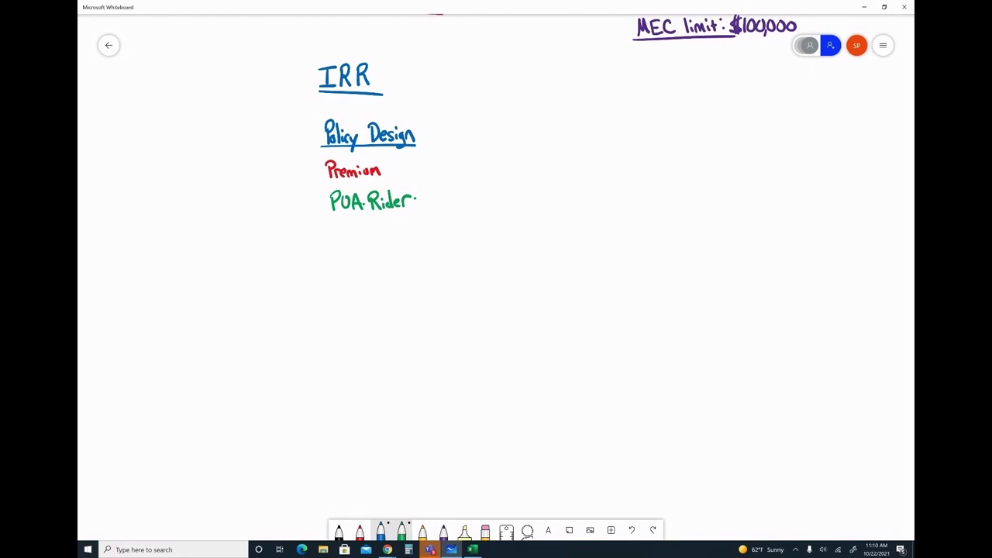
{"action": "left_click_drag", "start_coordinate": [328, 213], "coordinate": [421, 211]}
- Draw a black star in front of the Policy Design subheading
{"action": "left_click", "coordinate": [338, 530]}
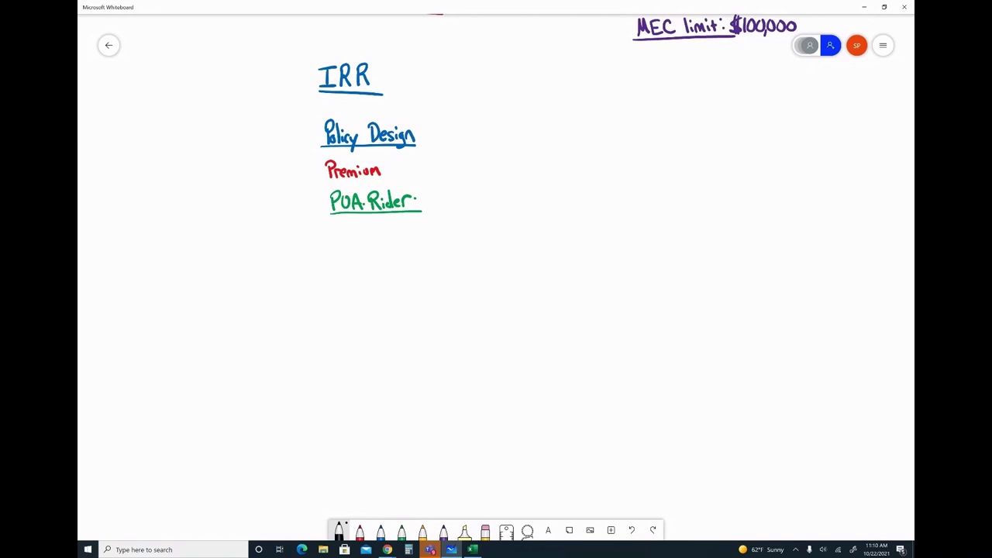
{"action": "left_click", "coordinate": [388, 549]}
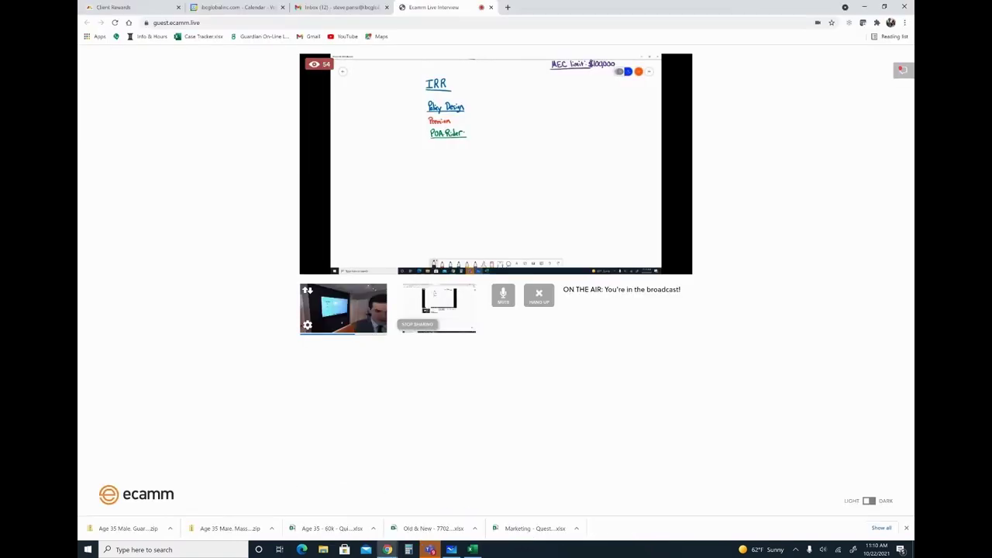
{"action": "left_click", "coordinate": [451, 549]}
{"action": "right_click", "coordinate": [451, 550]}
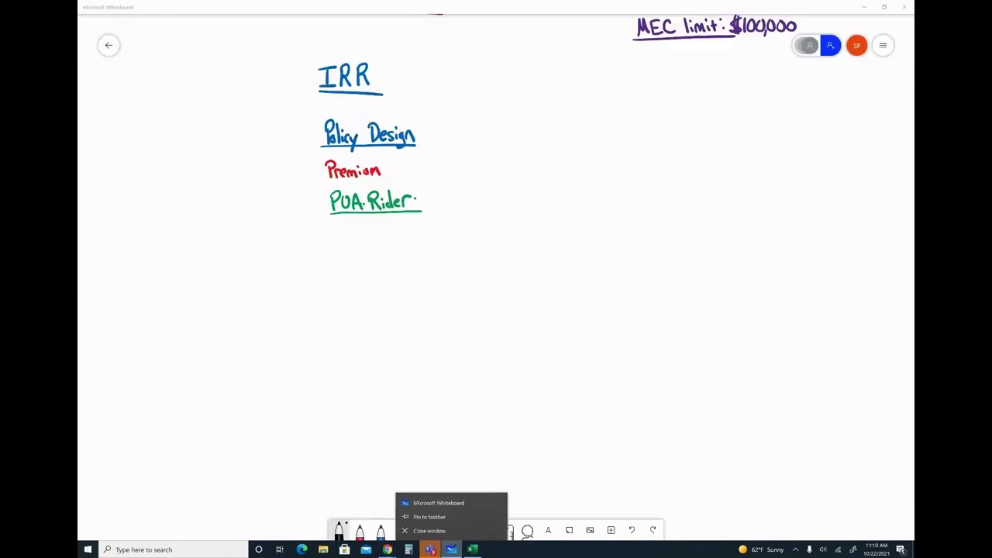
{"action": "left_click_drag", "start_coordinate": [302, 144], "coordinate": [305, 142]}
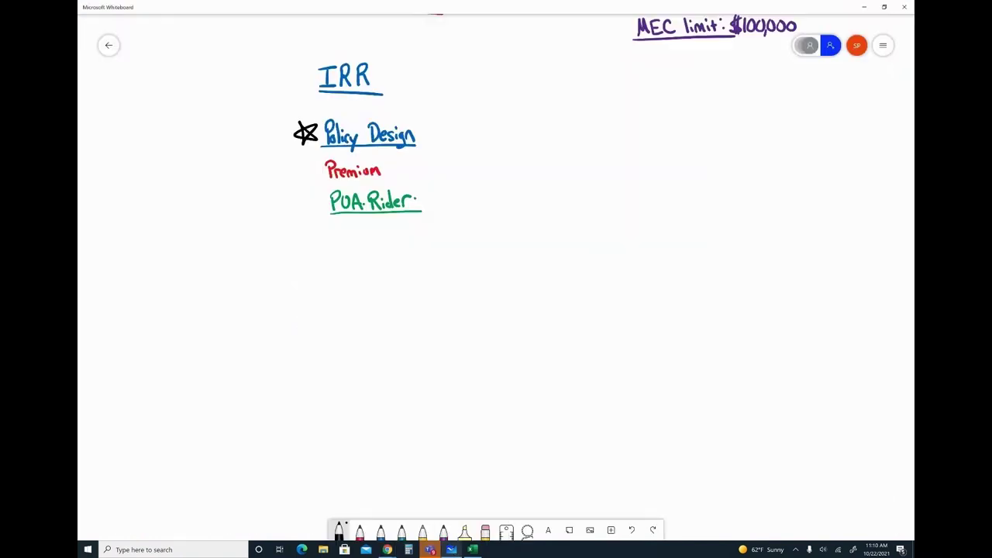
- Move the Premium and PUA Rider lines lower so they are spaced out beneath Policy Design
{"action": "mouse_move", "coordinate": [390, 153]}
{"action": "left_mouse_down"}
{"action": "mouse_move", "coordinate": [313, 237]}
{"action": "mouse_move", "coordinate": [451, 217]}
{"action": "left_mouse_up"}
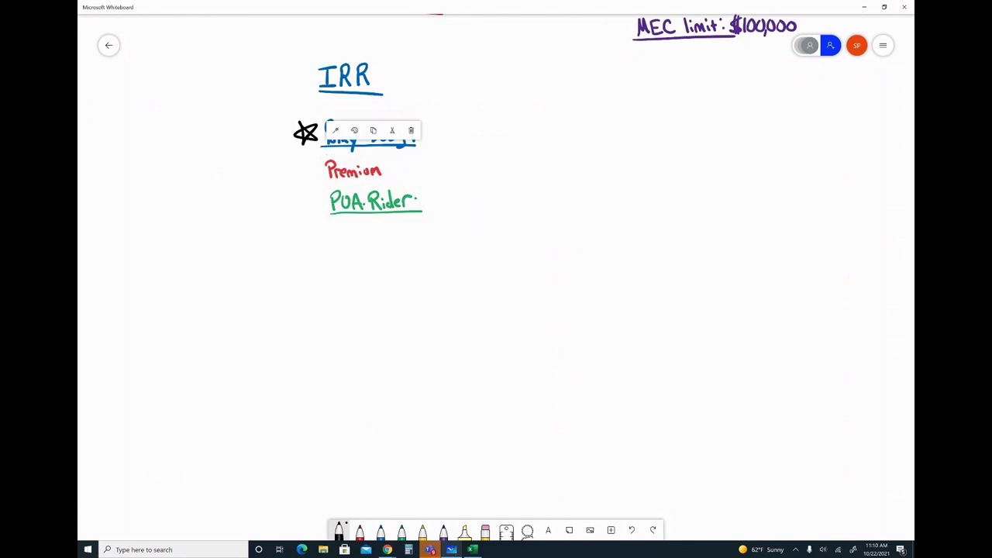
{"action": "mouse_move", "coordinate": [373, 190]}
{"action": "left_mouse_down"}
{"action": "mouse_move", "coordinate": [373, 224]}
{"action": "mouse_move", "coordinate": [372, 201]}
{"action": "left_mouse_up"}
{"action": "mouse_move", "coordinate": [310, 242]}
{"action": "left_mouse_down"}
{"action": "mouse_move", "coordinate": [422, 239]}
{"action": "mouse_move", "coordinate": [326, 197]}
{"action": "mouse_move", "coordinate": [299, 231]}
{"action": "mouse_move", "coordinate": [309, 242]}
{"action": "left_mouse_up"}
{"action": "left_click_drag", "start_coordinate": [423, 228], "coordinate": [422, 239]}
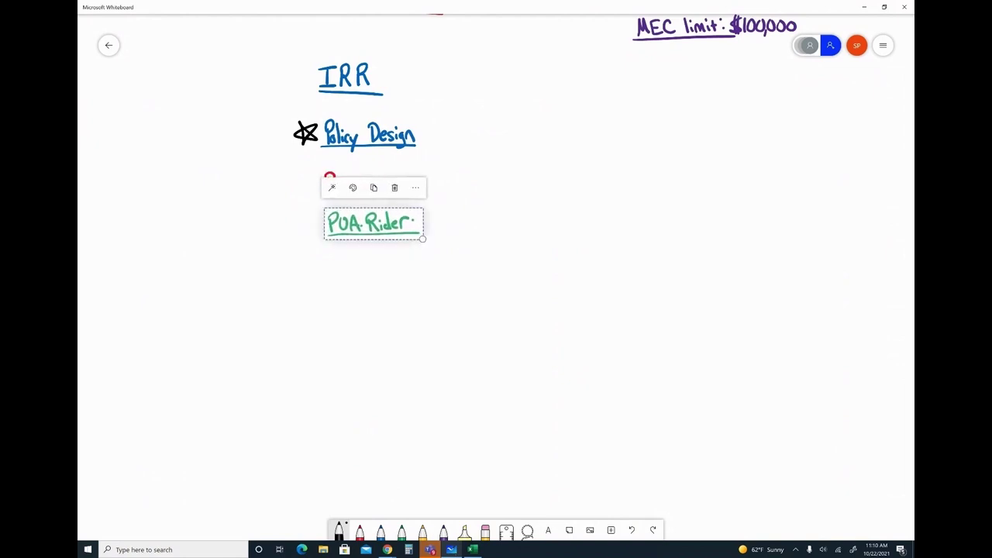
{"action": "left_click", "coordinate": [338, 530]}
- Handwrite an underlined blue "Mass Mutual" heading beside the policy design notes, with "Total Payment" in black beneath it
{"action": "left_click", "coordinate": [380, 530]}
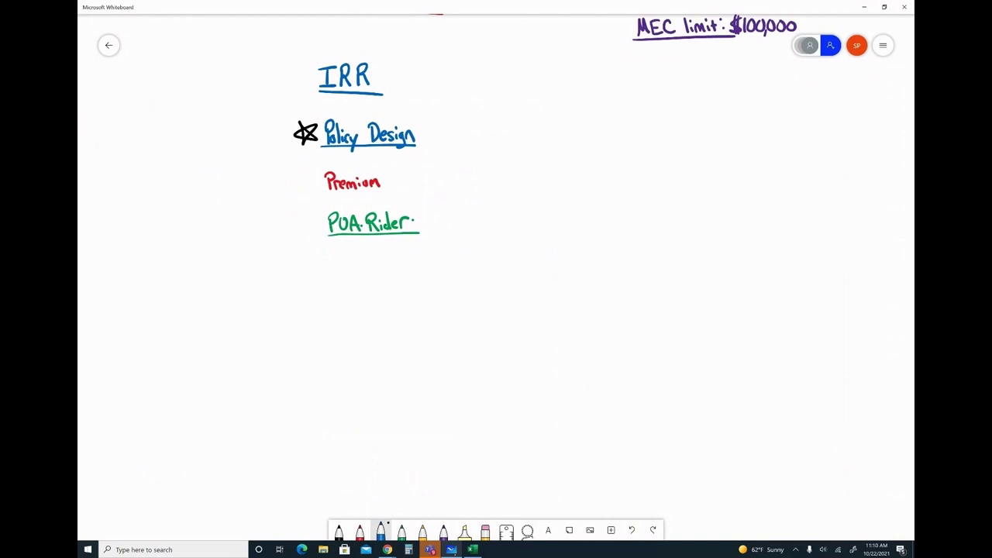
{"action": "mouse_move", "coordinate": [586, 113]}
{"action": "left_mouse_down"}
{"action": "mouse_move", "coordinate": [586, 95]}
{"action": "mouse_move", "coordinate": [608, 114]}
{"action": "mouse_move", "coordinate": [689, 94]}
{"action": "mouse_move", "coordinate": [625, 115]}
{"action": "mouse_move", "coordinate": [713, 118]}
{"action": "left_mouse_up"}
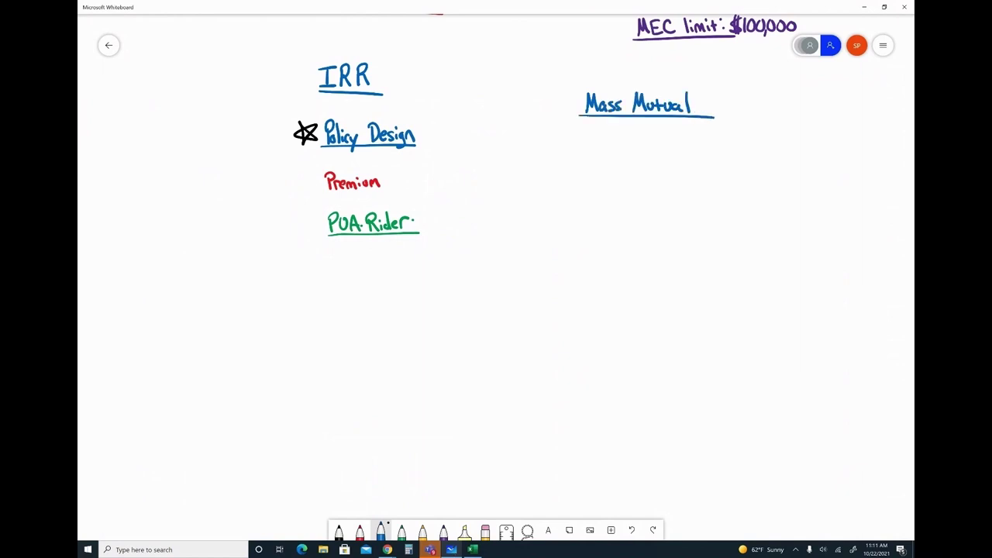
{"action": "left_click", "coordinate": [338, 532]}
{"action": "mouse_move", "coordinate": [591, 130]}
{"action": "left_mouse_down"}
{"action": "mouse_move", "coordinate": [591, 146]}
{"action": "mouse_move", "coordinate": [598, 128]}
{"action": "mouse_move", "coordinate": [605, 148]}
{"action": "left_mouse_up"}
{"action": "left_click_drag", "start_coordinate": [599, 139], "coordinate": [617, 145]}
{"action": "mouse_move", "coordinate": [620, 129]}
{"action": "left_mouse_down"}
{"action": "mouse_move", "coordinate": [619, 147]}
{"action": "mouse_move", "coordinate": [637, 138]}
{"action": "mouse_move", "coordinate": [650, 146]}
{"action": "left_mouse_up"}
{"action": "mouse_move", "coordinate": [651, 138]}
{"action": "left_mouse_down"}
{"action": "mouse_move", "coordinate": [654, 154]}
{"action": "mouse_move", "coordinate": [667, 138]}
{"action": "mouse_move", "coordinate": [683, 139]}
{"action": "left_mouse_up"}
{"action": "left_click_drag", "start_coordinate": [687, 132], "coordinate": [687, 144]}
{"action": "left_click_drag", "start_coordinate": [682, 136], "coordinate": [691, 135]}
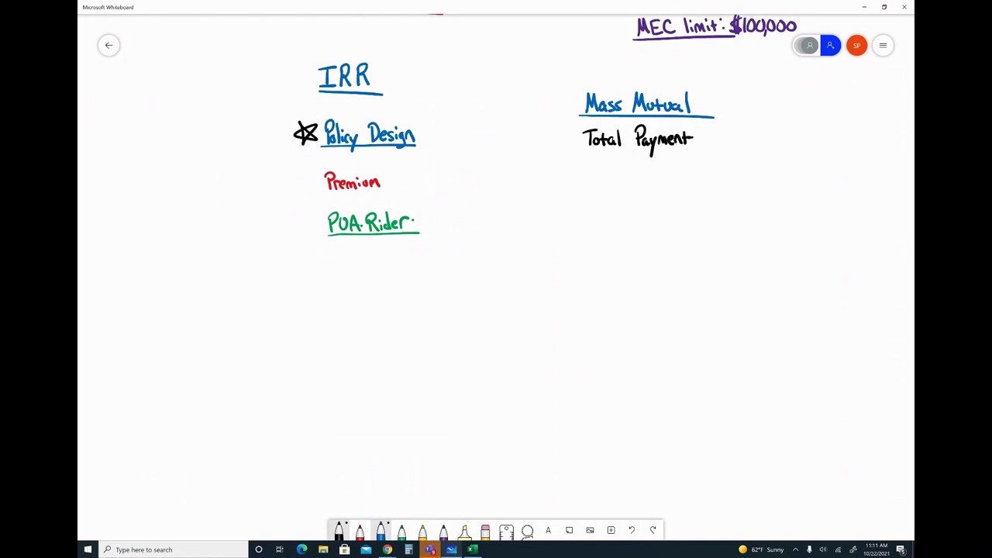
- Handwrite "Base (X) 10" in red under Total Payment and add a black equals sign after Total Payment
{"action": "left_click", "coordinate": [359, 531]}
{"action": "left_click_drag", "start_coordinate": [594, 164], "coordinate": [594, 178]}
{"action": "left_click_drag", "start_coordinate": [605, 171], "coordinate": [620, 176]}
{"action": "left_click_drag", "start_coordinate": [631, 167], "coordinate": [631, 176]}
{"action": "left_click_drag", "start_coordinate": [656, 166], "coordinate": [656, 178]}
{"action": "mouse_move", "coordinate": [663, 167]}
{"action": "left_mouse_down"}
{"action": "mouse_move", "coordinate": [625, 173]}
{"action": "mouse_move", "coordinate": [629, 182]}
{"action": "left_mouse_up"}
{"action": "left_click_drag", "start_coordinate": [638, 164], "coordinate": [640, 182]}
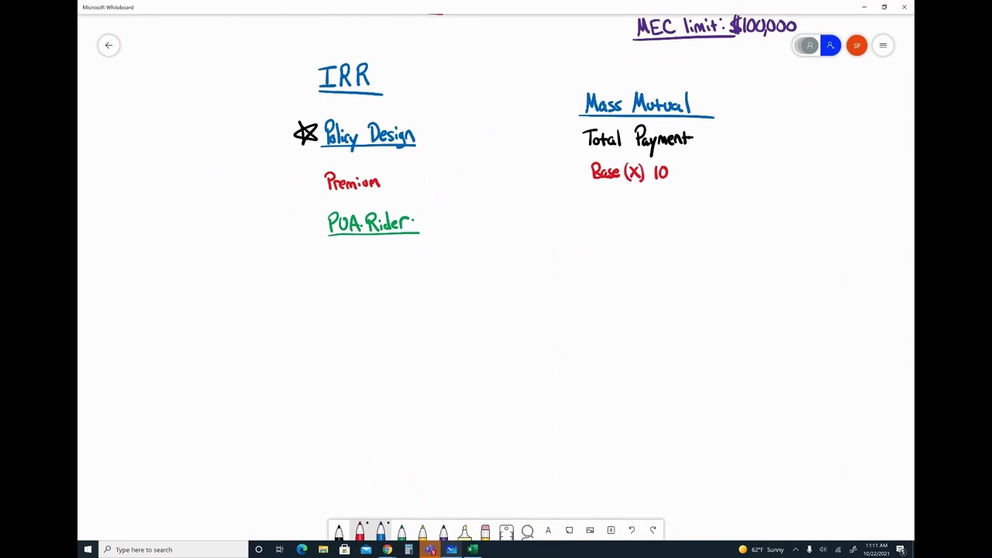
{"action": "left_click", "coordinate": [338, 530]}
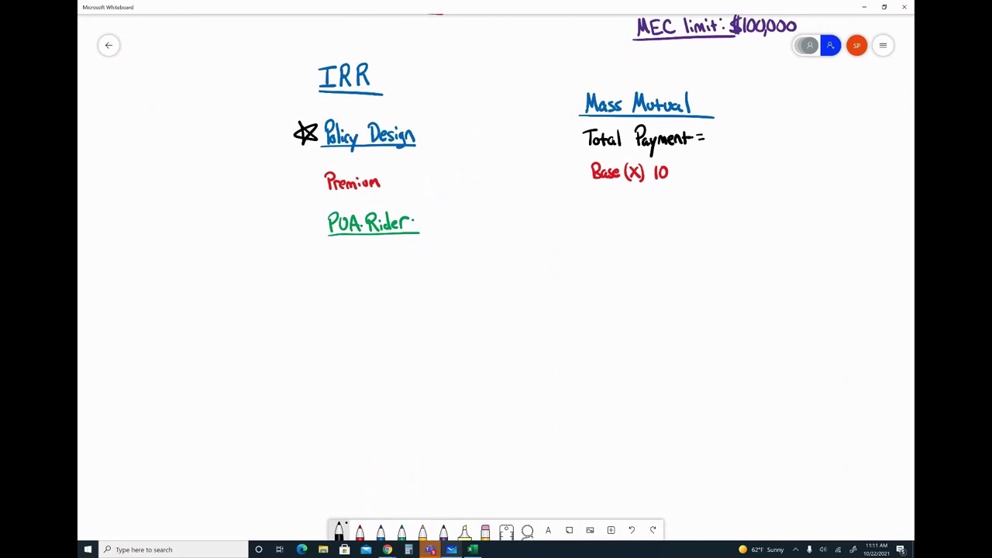
- Add a red dash and the amount 10,000 after Premium
{"action": "left_click", "coordinate": [360, 530]}
{"action": "left_click_drag", "start_coordinate": [386, 181], "coordinate": [431, 189]}
{"action": "left_click_drag", "start_coordinate": [437, 177], "coordinate": [442, 191]}
{"action": "left_click_drag", "start_coordinate": [447, 178], "coordinate": [447, 178]}
{"action": "mouse_move", "coordinate": [454, 179]}
{"action": "left_mouse_down"}
{"action": "mouse_move", "coordinate": [458, 187]}
{"action": "mouse_move", "coordinate": [456, 179]}
{"action": "left_mouse_up"}
{"action": "left_click_drag", "start_coordinate": [463, 179], "coordinate": [463, 179]}
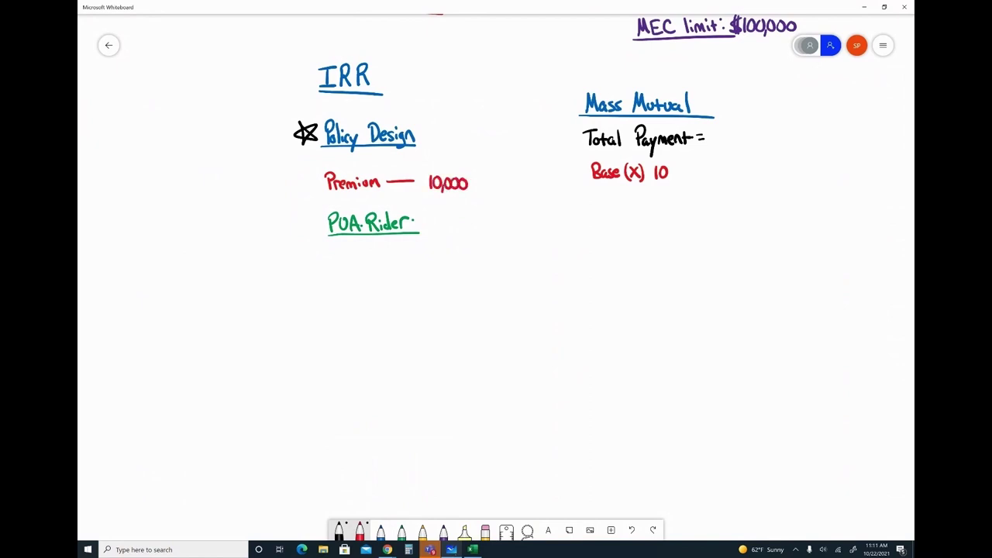
- Add a green dash and the amount 90,000 after PUA Rider
{"action": "left_click", "coordinate": [401, 530]}
{"action": "mouse_move", "coordinate": [413, 223]}
{"action": "left_mouse_down"}
{"action": "mouse_move", "coordinate": [432, 228]}
{"action": "mouse_move", "coordinate": [439, 217]}
{"action": "mouse_move", "coordinate": [445, 230]}
{"action": "left_mouse_up"}
{"action": "left_click_drag", "start_coordinate": [454, 218], "coordinate": [471, 219]}
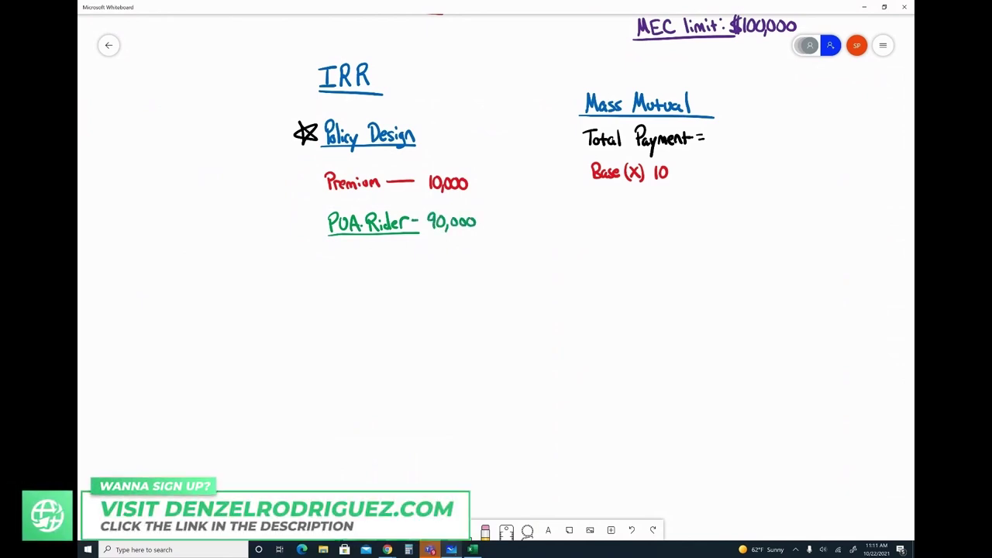
- Underline the whole Premium row in red and extend the green PUA Rider underline beneath 90,000
{"action": "left_click", "coordinate": [359, 530]}
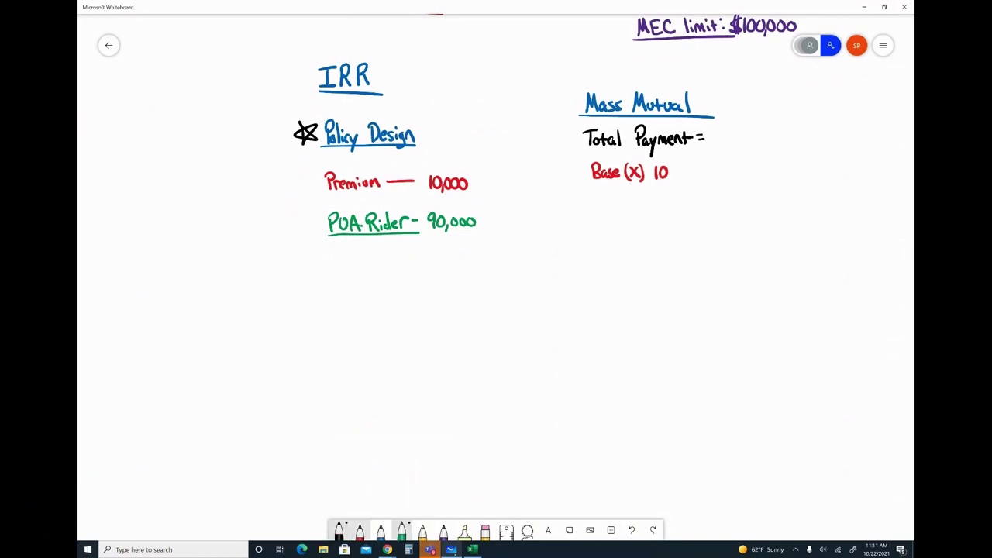
{"action": "left_click_drag", "start_coordinate": [322, 193], "coordinate": [491, 194]}
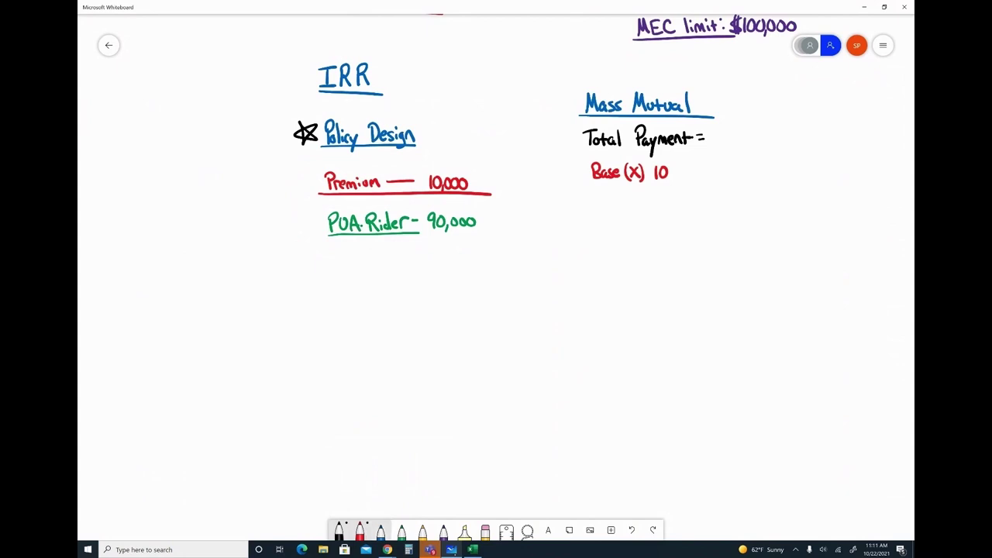
{"action": "left_click", "coordinate": [401, 530]}
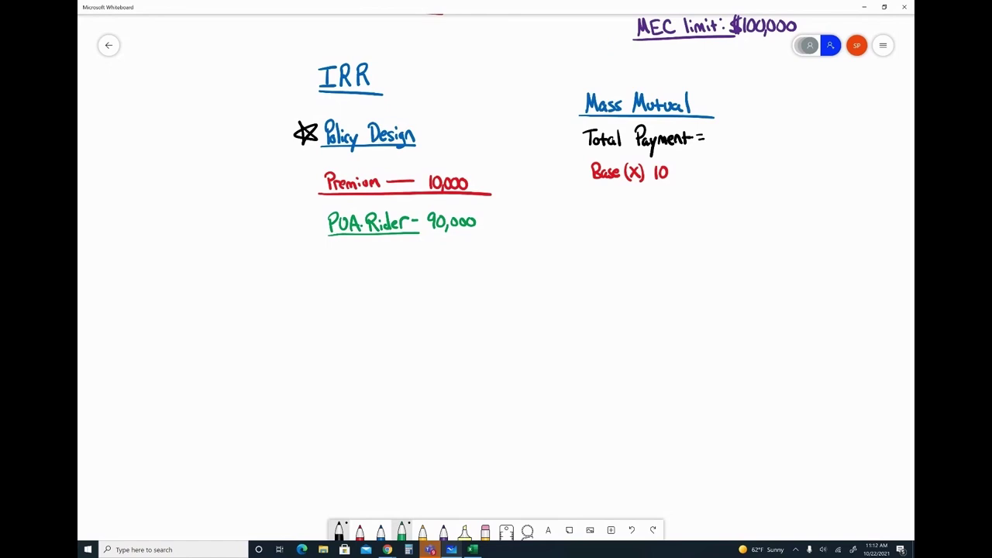
{"action": "left_click", "coordinate": [402, 531]}
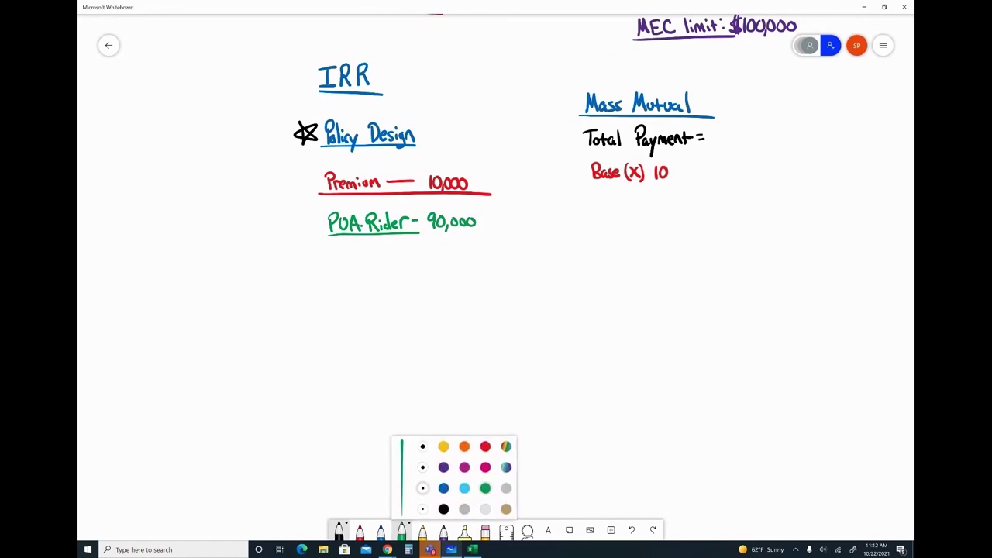
{"action": "left_click", "coordinate": [416, 231]}
{"action": "left_click_drag", "start_coordinate": [414, 232], "coordinate": [484, 230]}
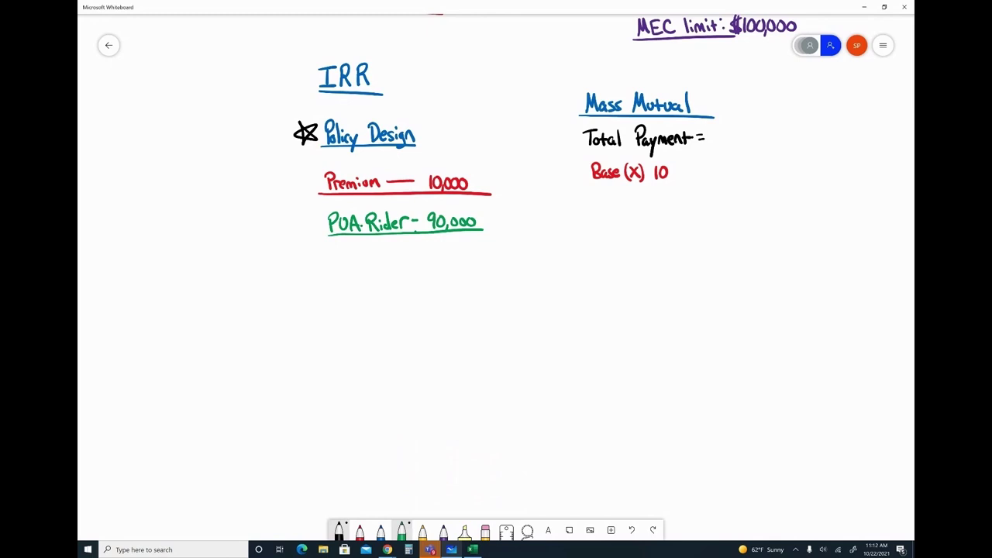
- Handwrite "Guardian" in green below the Mass Mutual notes and place a copy of the Premium and PUA Rider rows beneath it
{"action": "mouse_move", "coordinate": [595, 218]}
{"action": "left_mouse_down"}
{"action": "mouse_move", "coordinate": [592, 237]}
{"action": "mouse_move", "coordinate": [589, 229]}
{"action": "mouse_move", "coordinate": [619, 237]}
{"action": "left_mouse_up"}
{"action": "mouse_move", "coordinate": [620, 237]}
{"action": "left_mouse_down"}
{"action": "mouse_move", "coordinate": [624, 227]}
{"action": "mouse_move", "coordinate": [662, 238]}
{"action": "left_mouse_up"}
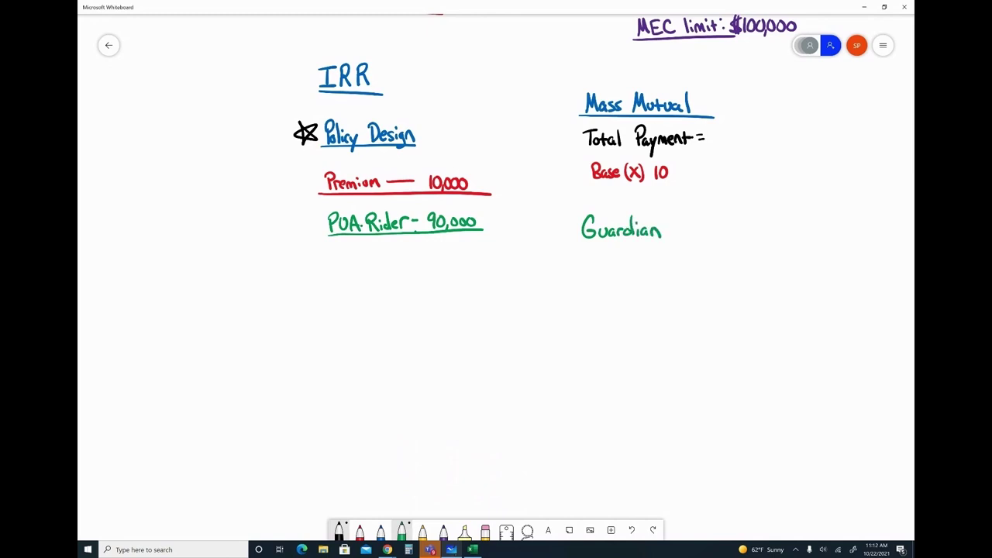
{"action": "mouse_move", "coordinate": [387, 250]}
{"action": "left_mouse_down"}
{"action": "mouse_move", "coordinate": [531, 194]}
{"action": "mouse_move", "coordinate": [372, 248]}
{"action": "left_mouse_up"}
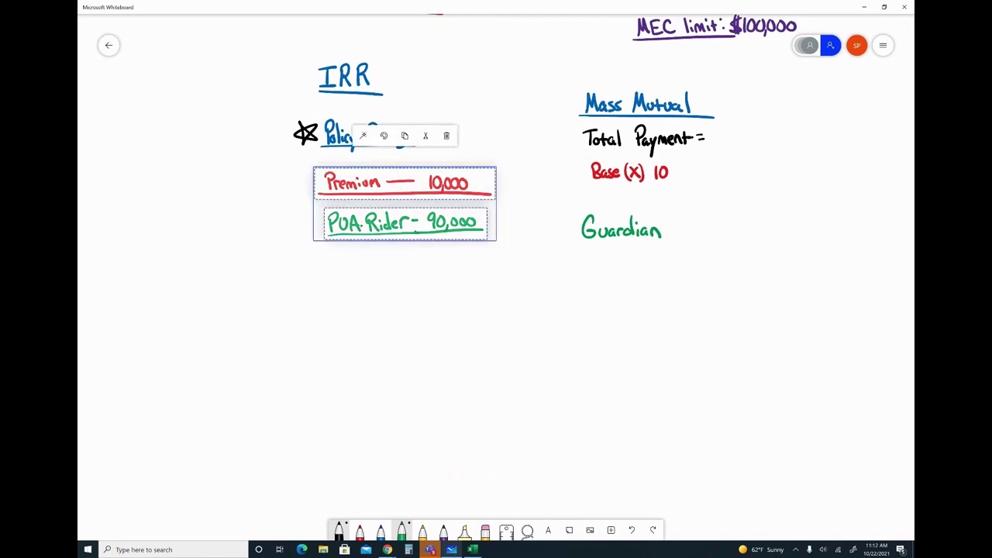
{"action": "left_click", "coordinate": [405, 135]}
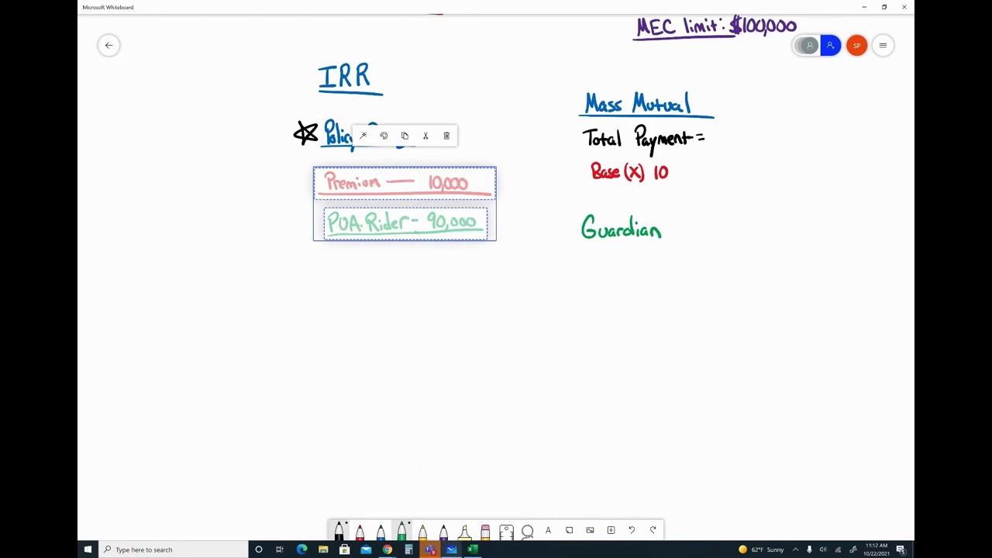
{"action": "right_click", "coordinate": [315, 289]}
{"action": "left_click", "coordinate": [264, 270]}
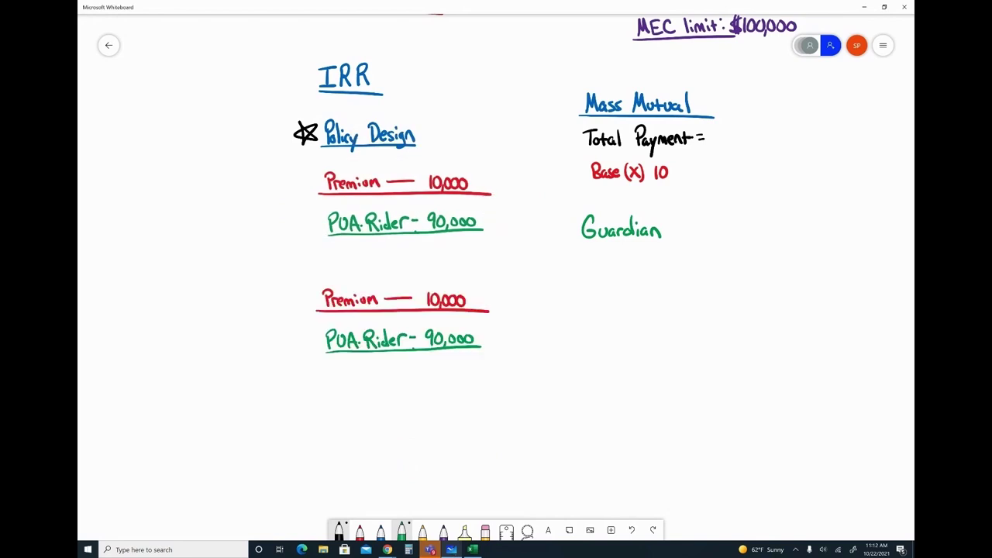
{"action": "left_click_drag", "start_coordinate": [519, 279], "coordinate": [455, 265]}
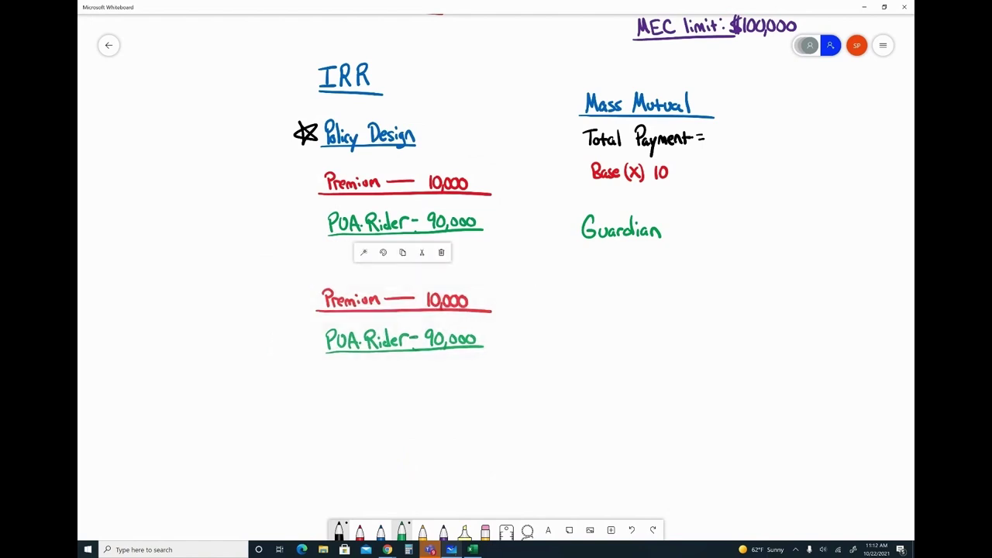
{"action": "left_click_drag", "start_coordinate": [400, 318], "coordinate": [668, 309]}
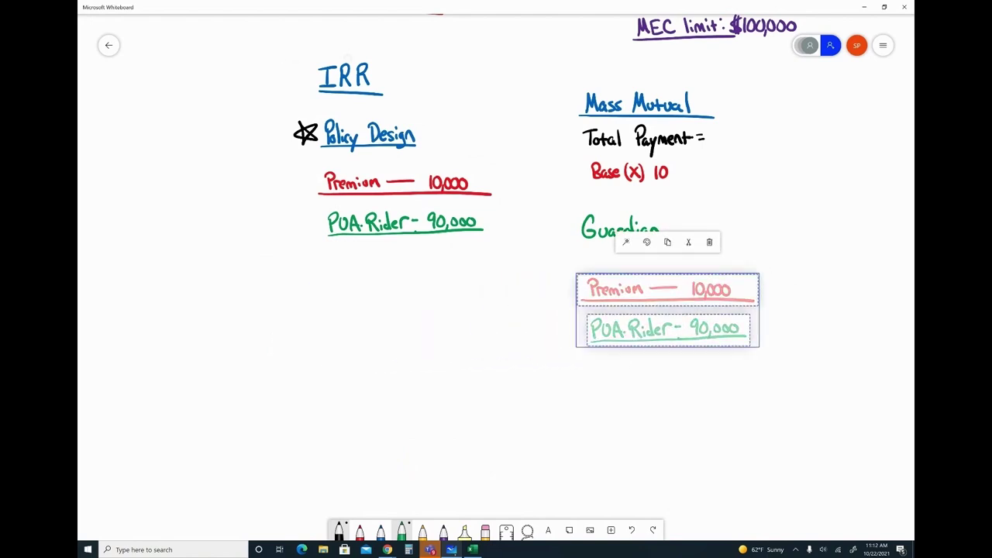
- Beautify all handwriting from IRR down to the Guardian rows, and straighten the IRR lettering
{"action": "mouse_move", "coordinate": [290, 64]}
{"action": "left_mouse_down"}
{"action": "mouse_move", "coordinate": [473, 443]}
{"action": "mouse_move", "coordinate": [280, 364]}
{"action": "left_mouse_up"}
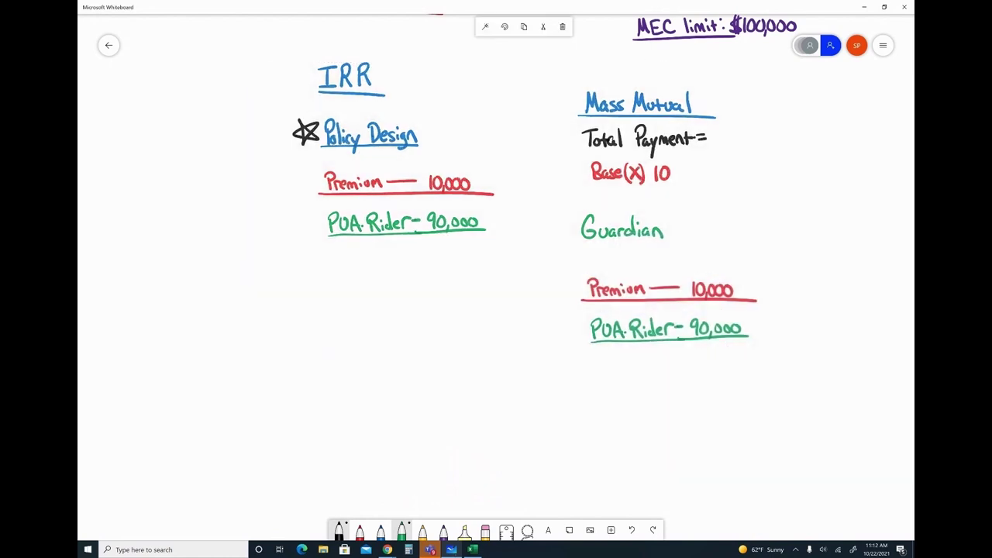
{"action": "left_click", "coordinate": [482, 27]}
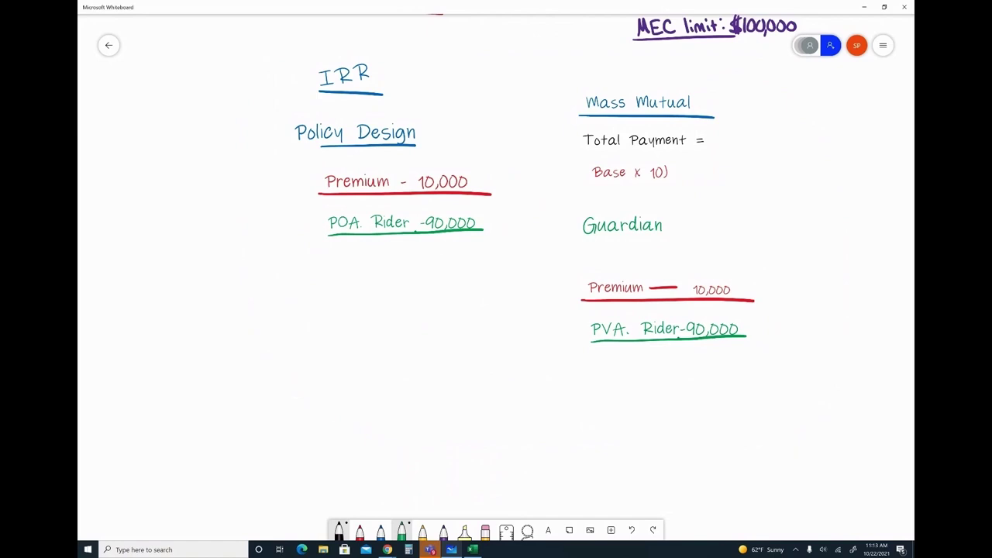
{"action": "mouse_move", "coordinate": [305, 74]}
{"action": "left_mouse_down"}
{"action": "mouse_move", "coordinate": [392, 85]}
{"action": "mouse_move", "coordinate": [306, 71]}
{"action": "left_mouse_up"}
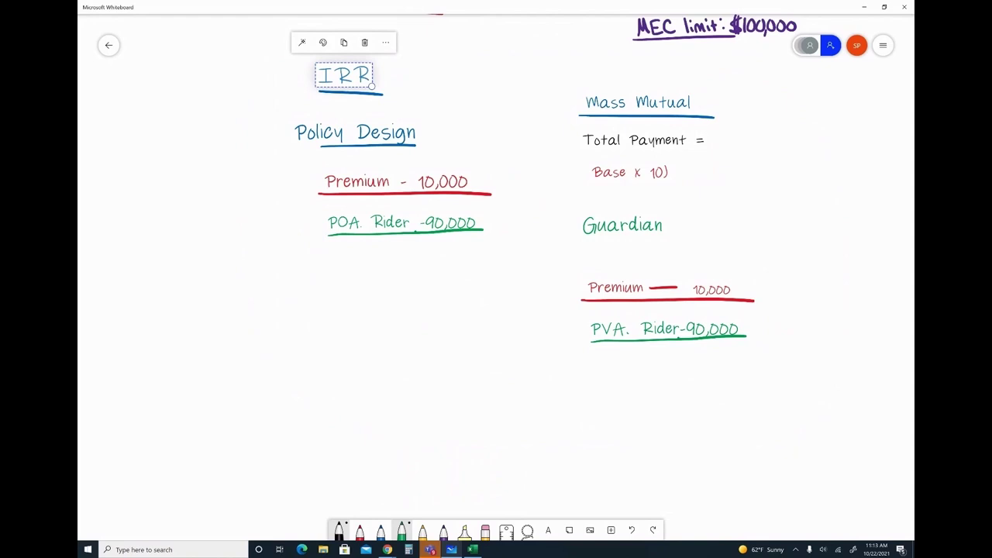
- Correct both misconverted rider labels to "PUA" by replacing the O and the V with a green handwritten U
{"action": "left_click", "coordinate": [401, 530]}
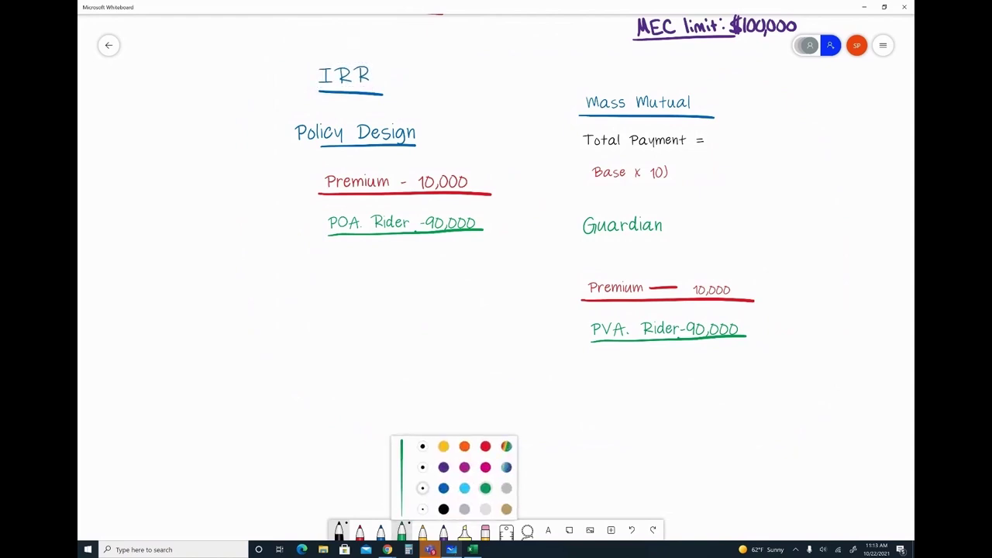
{"action": "mouse_move", "coordinate": [338, 214]}
{"action": "left_mouse_down"}
{"action": "mouse_move", "coordinate": [348, 214]}
{"action": "mouse_move", "coordinate": [340, 231]}
{"action": "mouse_move", "coordinate": [339, 216]}
{"action": "mouse_move", "coordinate": [350, 217]}
{"action": "mouse_move", "coordinate": [338, 217]}
{"action": "left_mouse_up"}
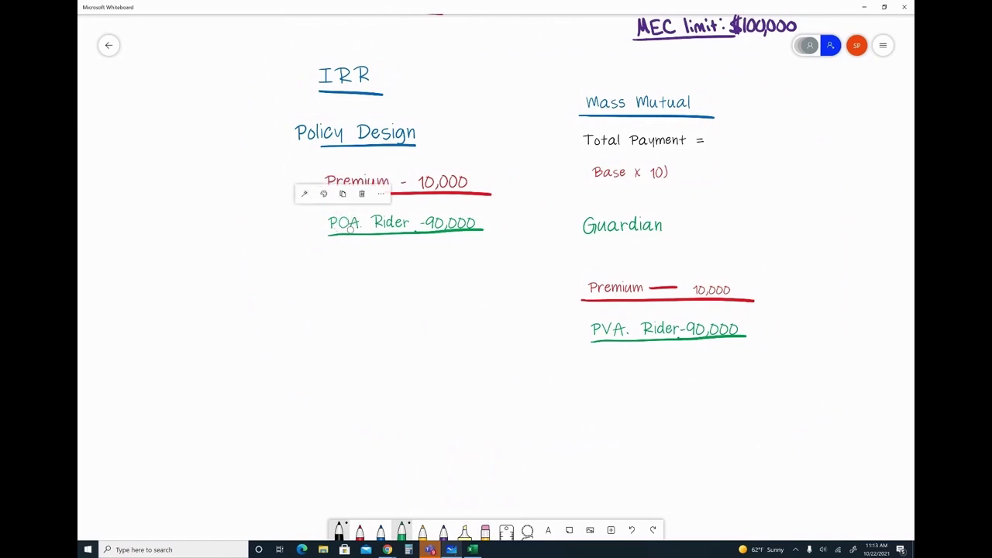
{"action": "key", "text": "Delete"}
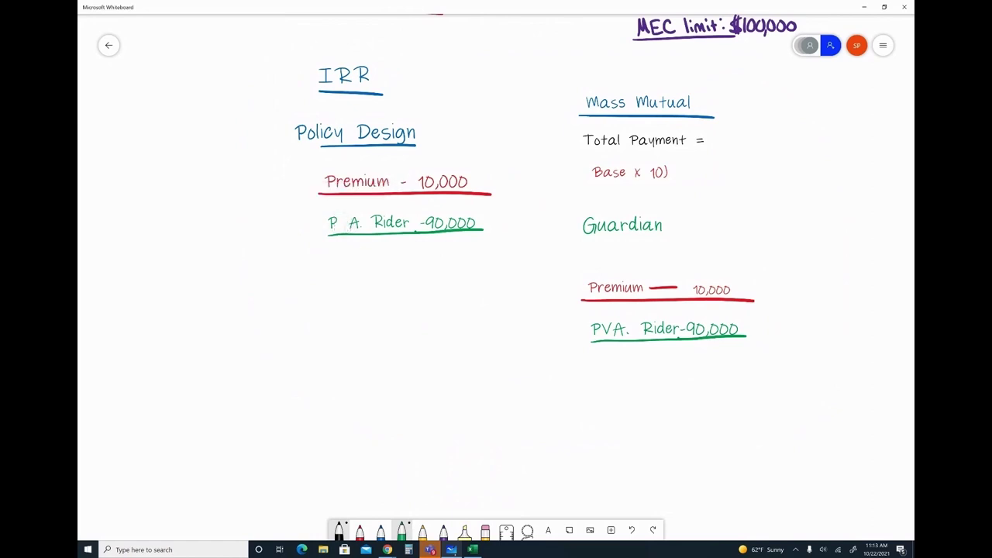
{"action": "left_click_drag", "start_coordinate": [341, 223], "coordinate": [351, 230]}
{"action": "mouse_move", "coordinate": [601, 315]}
{"action": "left_mouse_down"}
{"action": "mouse_move", "coordinate": [604, 344]}
{"action": "mouse_move", "coordinate": [613, 329]}
{"action": "left_mouse_up"}
{"action": "key", "text": "Delete"}
- Draw a second blue underline beneath the IRR heading
{"action": "left_click", "coordinate": [380, 530]}
{"action": "left_click_drag", "start_coordinate": [310, 90], "coordinate": [399, 90]}
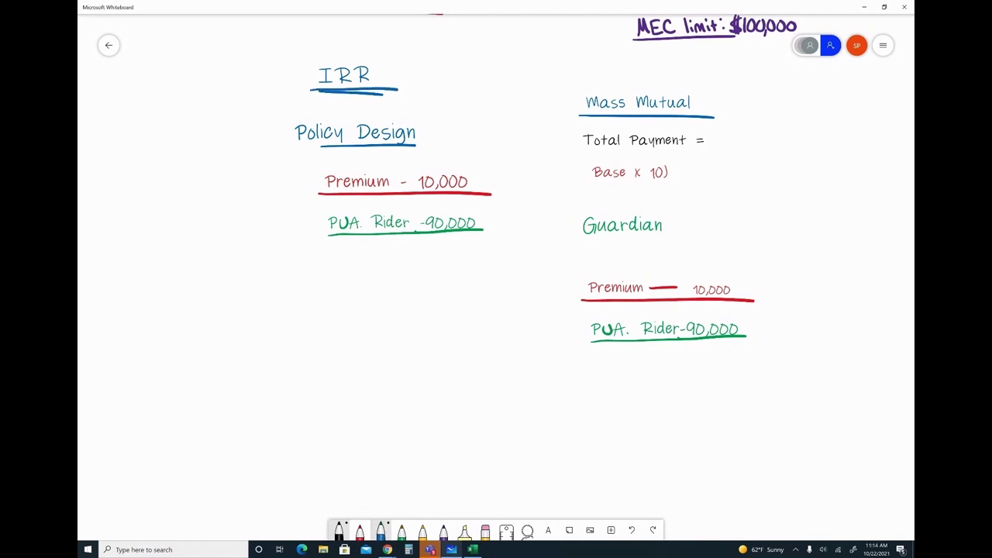